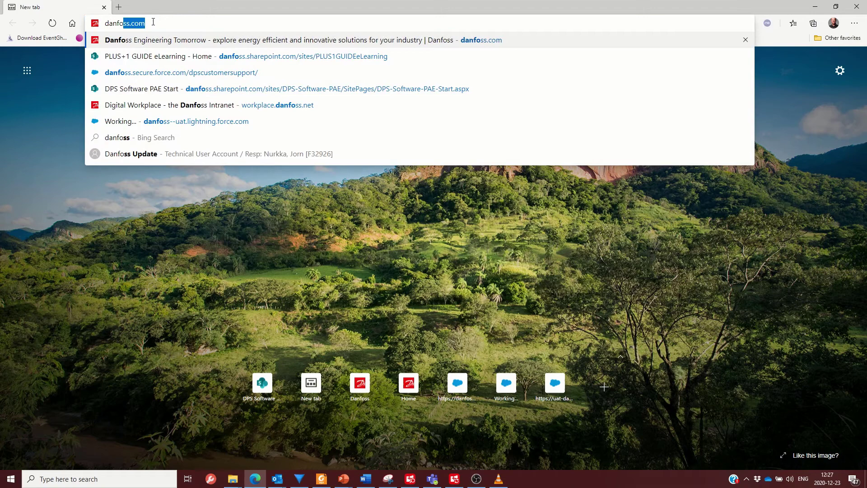
Step: Go from danfoss.com via Service and support to Danfoss Learning and open its sign-up tile in a new tab
{"action": "type", "text": "ss"}
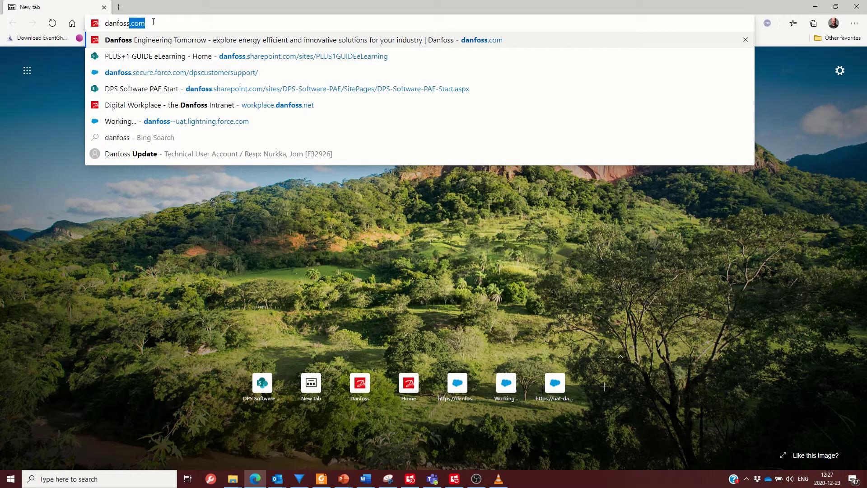
{"action": "key", "text": "Return"}
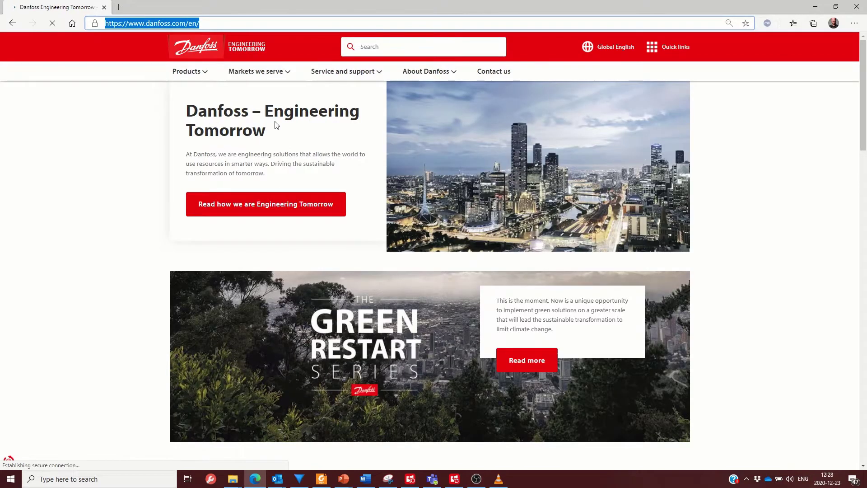
{"action": "left_click", "coordinate": [356, 75]}
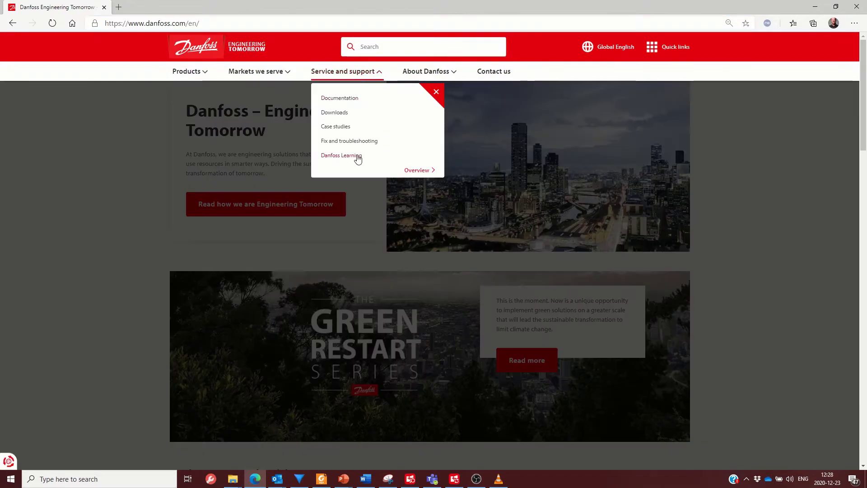
{"action": "left_click", "coordinate": [354, 155]}
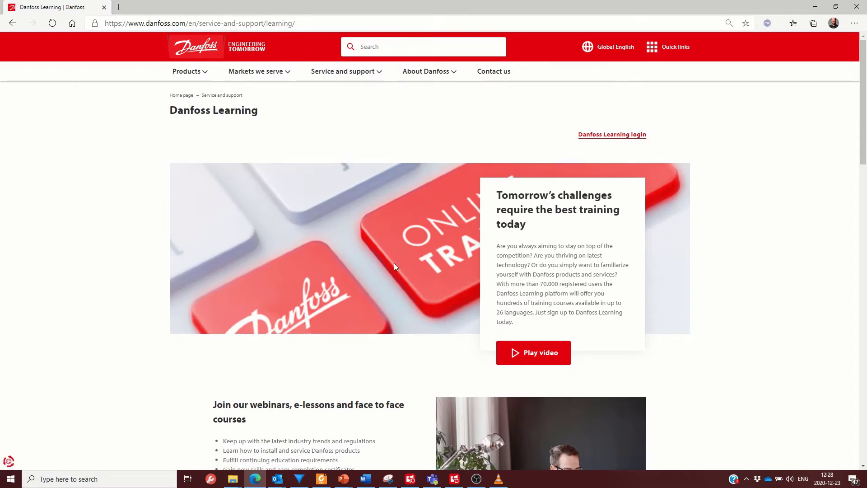
{"action": "scroll", "coordinate": [394, 264], "scroll_direction": "down", "scroll_amount": 5}
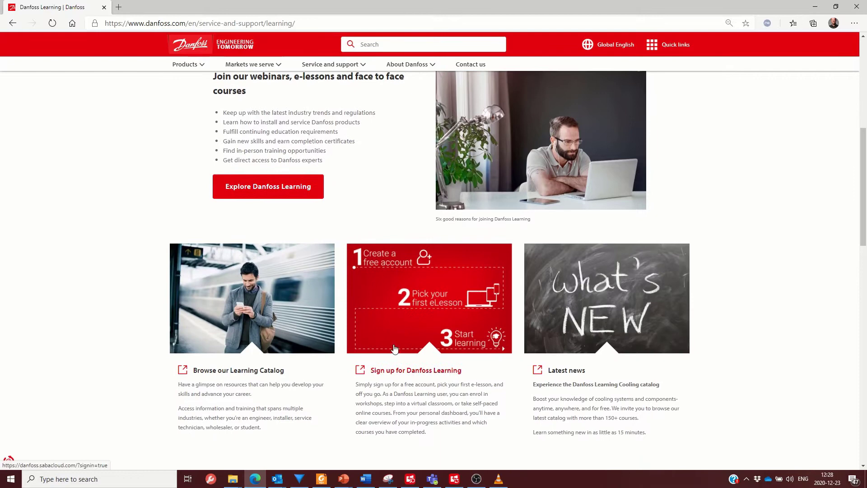
{"action": "left_click", "coordinate": [404, 371]}
Step: On the Sign up form, enter the e-mail address and the account password
{"action": "left_click", "coordinate": [310, 149]}
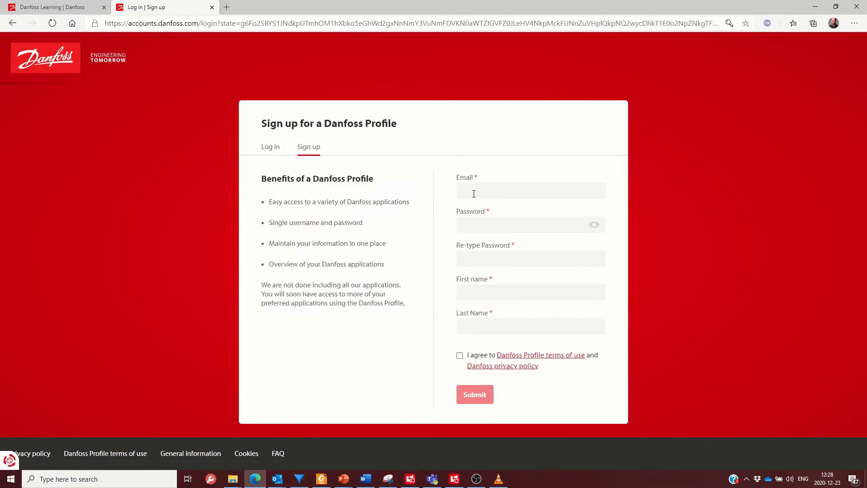
{"action": "type", "text": "test@"}
{"action": "type", "text": "test"}
{"action": "type", "text": "om"}
{"action": "left_click", "coordinate": [471, 226]}
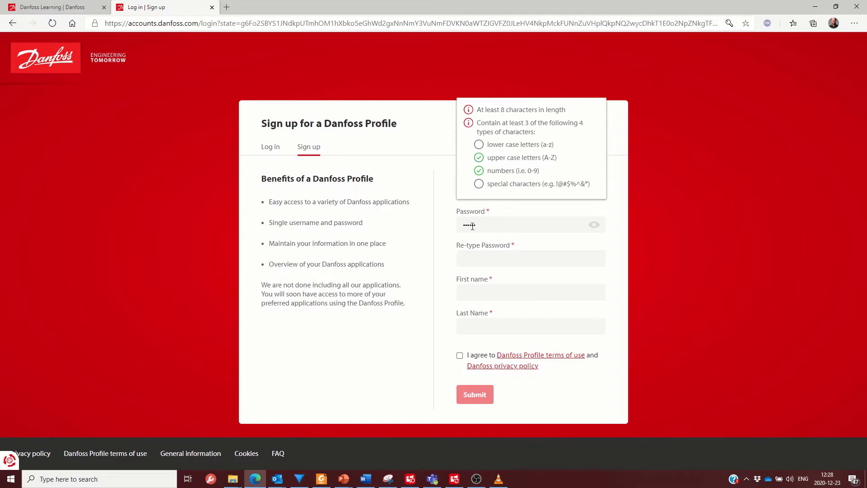
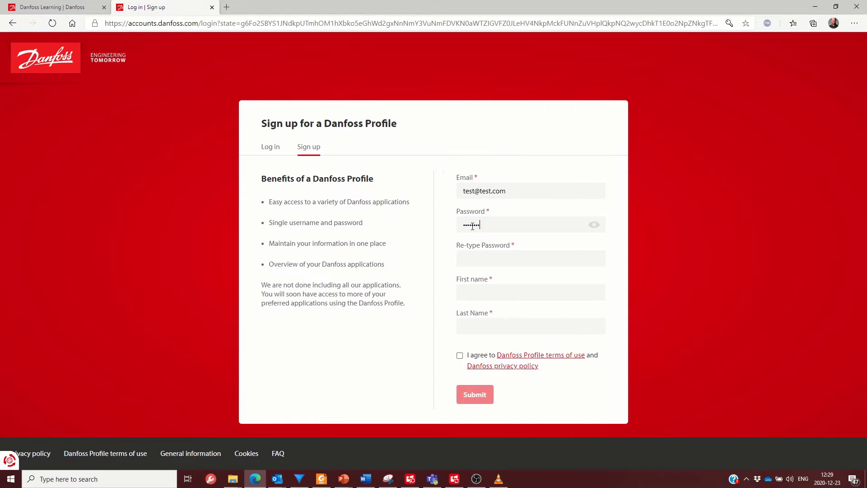
{"action": "left_click", "coordinate": [468, 256]}
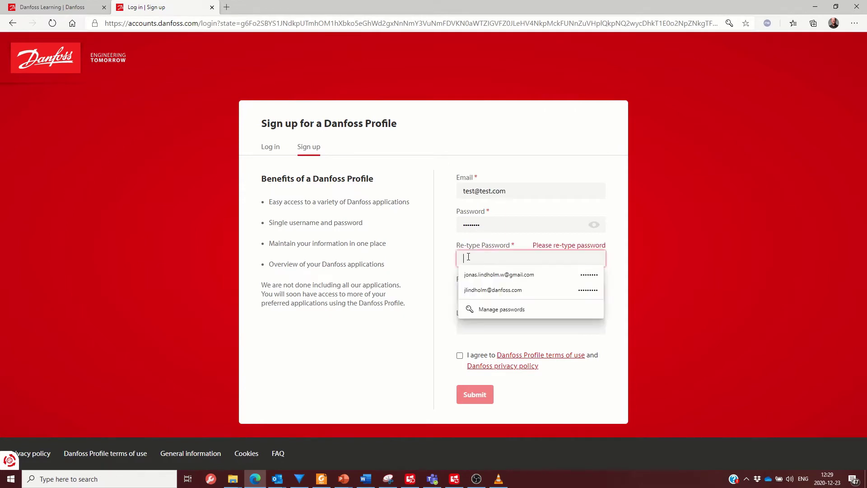
{"action": "left_click", "coordinate": [454, 296]}
Step: Fill in the first and last name fields and submit the Danfoss Profile sign-up
{"action": "left_click", "coordinate": [474, 289]}
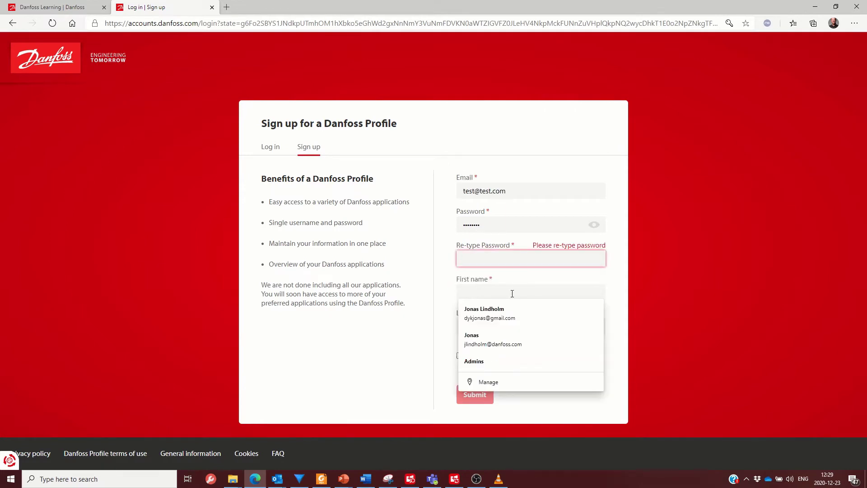
{"action": "left_click", "coordinate": [481, 289]}
{"action": "type", "text": "Test"}
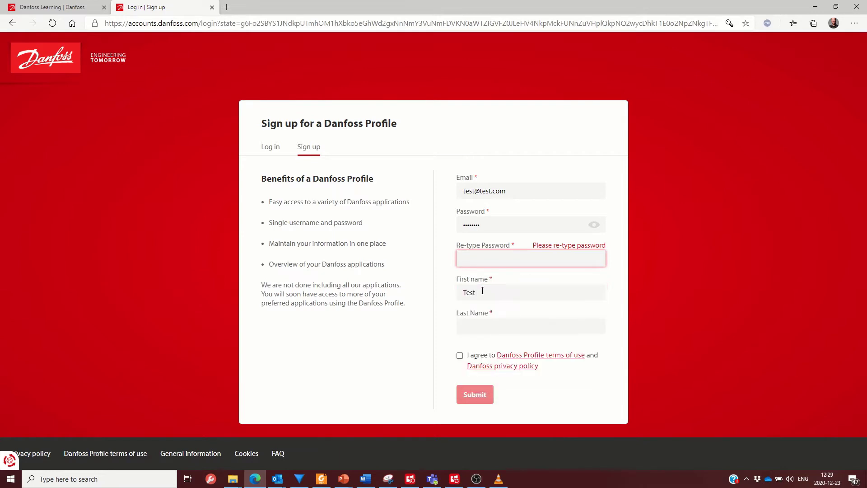
{"action": "left_click", "coordinate": [484, 325]}
{"action": "type", "text": "Test"}
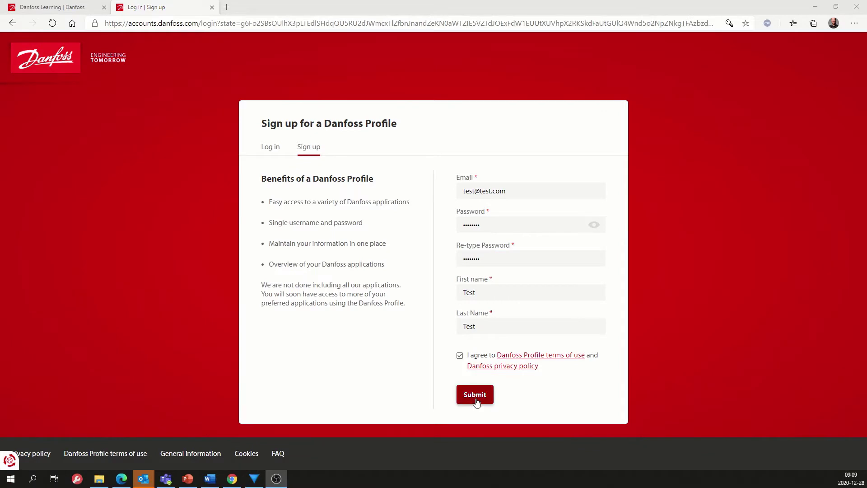
{"action": "left_click", "coordinate": [475, 395]}
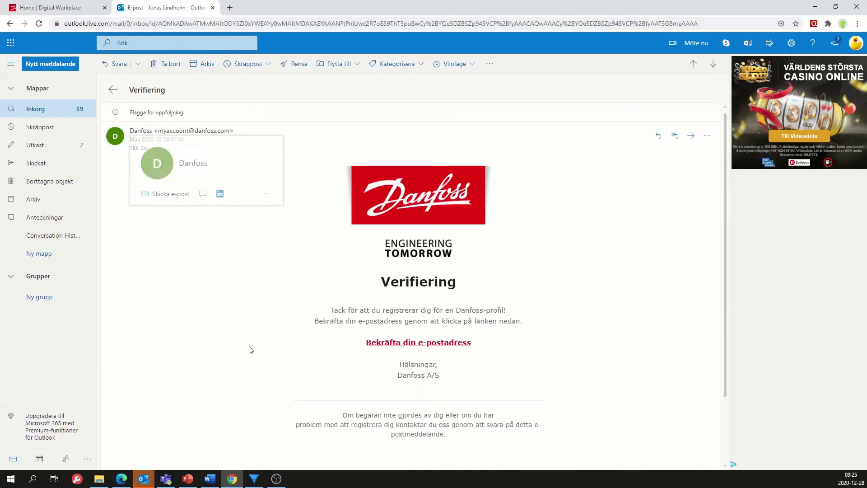
Step: Return to the Outlook inbox and open the Danfoss 'Välkommen' welcome email
{"action": "left_click", "coordinate": [113, 90]}
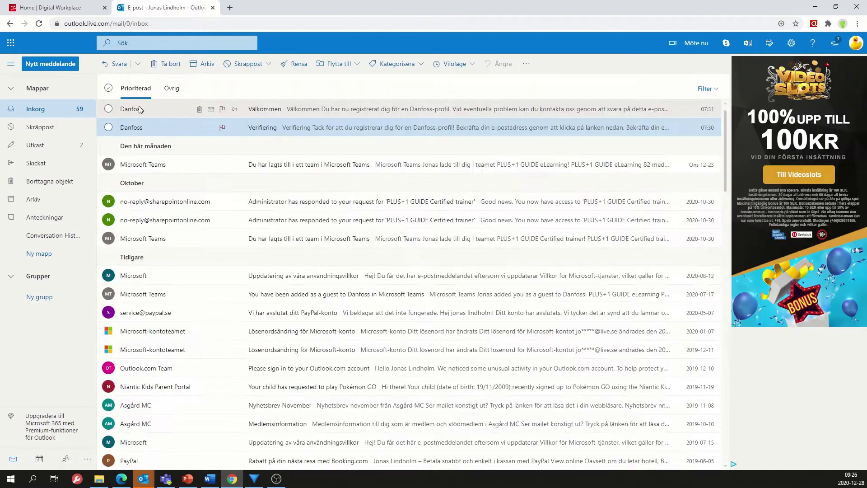
{"action": "left_click", "coordinate": [280, 110]}
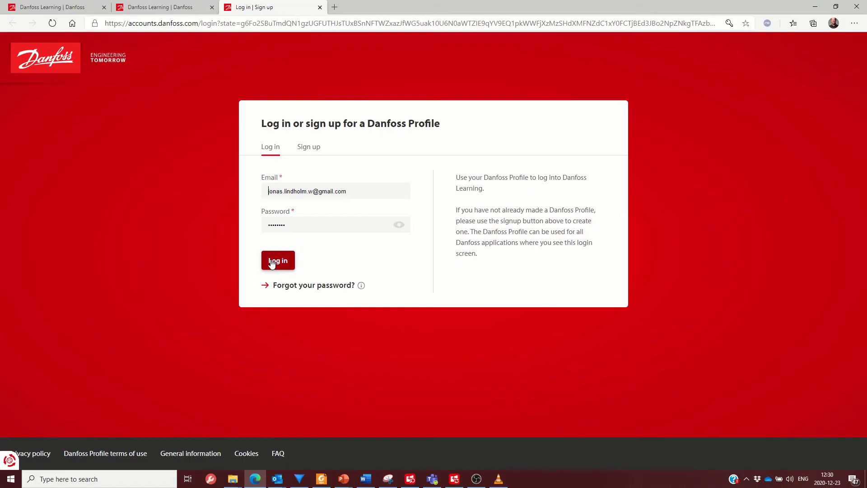
Step: Log in to Danfoss Learning with the newly created Danfoss profile
{"action": "left_click", "coordinate": [273, 262]}
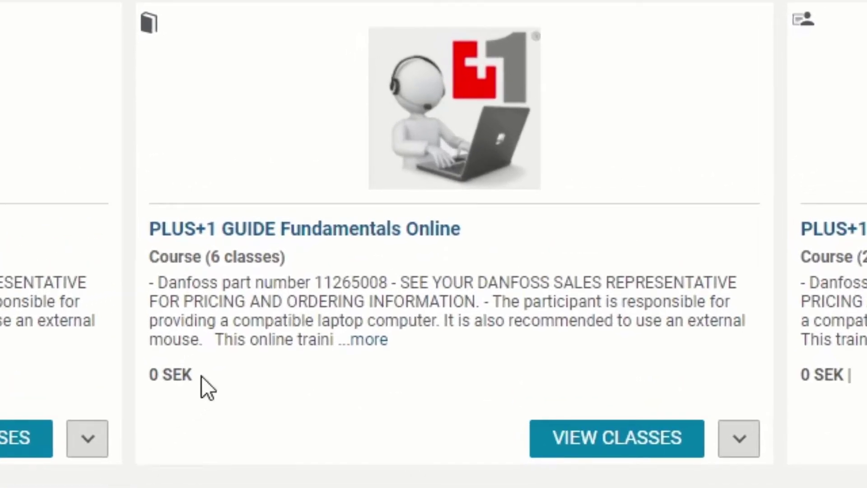
{"action": "left_click_drag", "start_coordinate": [193, 375], "coordinate": [154, 378]}
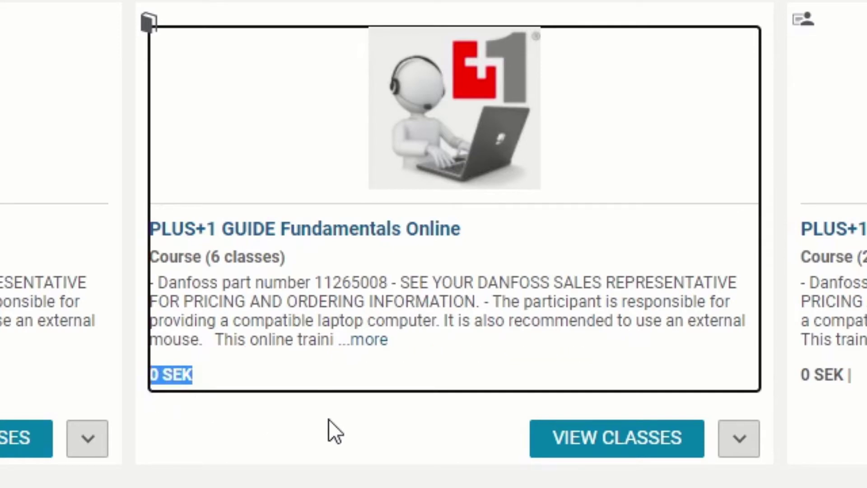
{"action": "left_click_drag", "start_coordinate": [387, 283], "coordinate": [150, 284]}
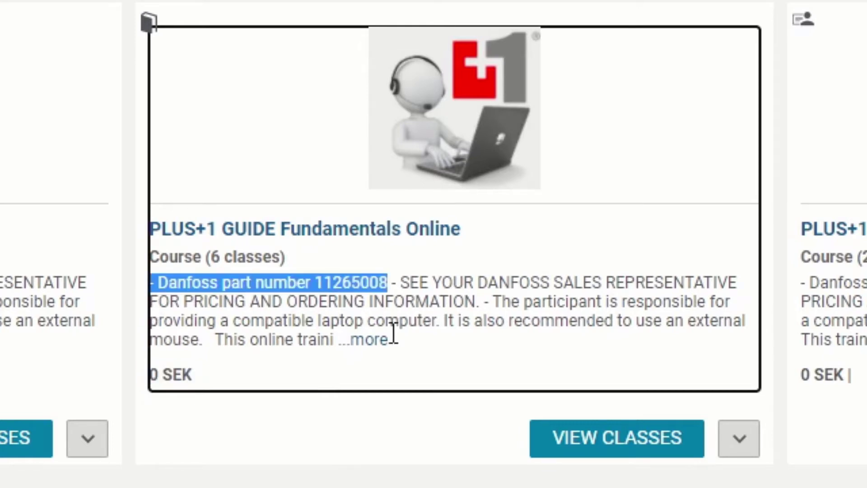
{"action": "left_click", "coordinate": [368, 340]}
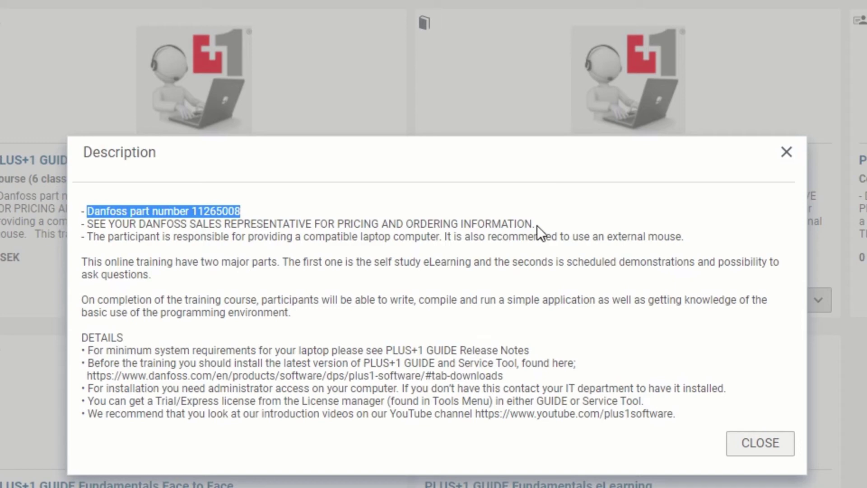
{"action": "left_click_drag", "start_coordinate": [532, 223], "coordinate": [85, 224]}
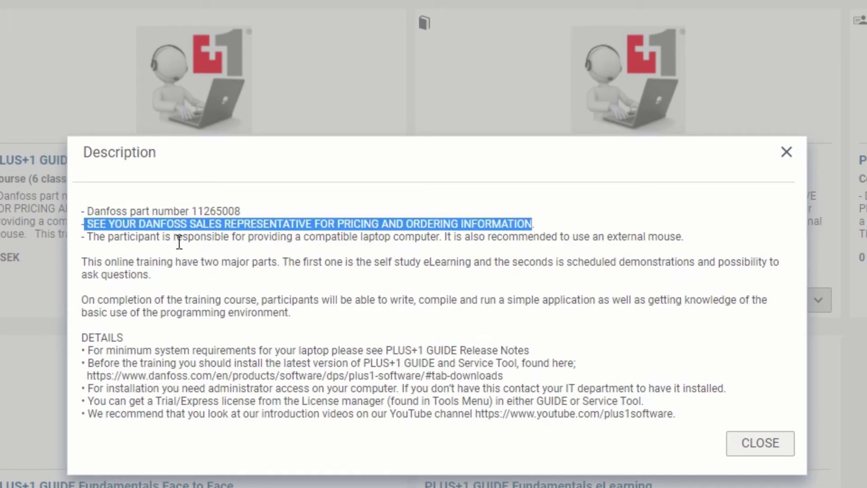
{"action": "left_click", "coordinate": [751, 444]}
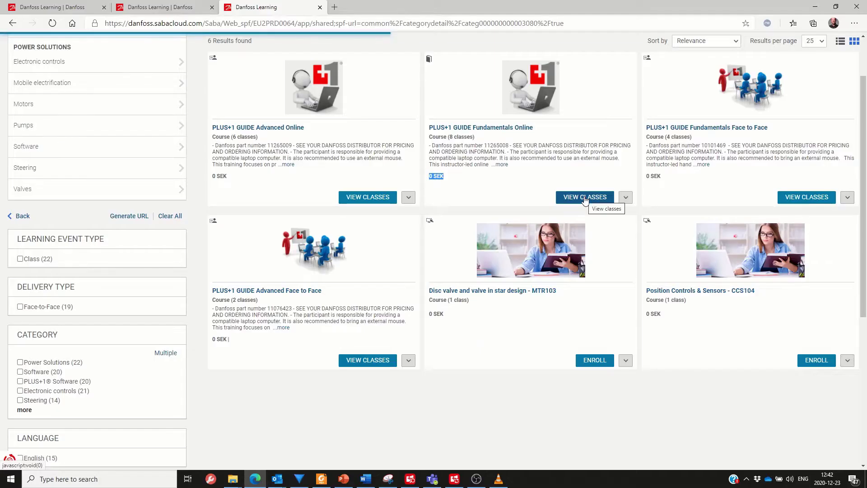
Step: Open the PLUS+1 GUIDE Fundamentals Online course page and highlight part number 11265008
{"action": "left_click", "coordinate": [585, 196]}
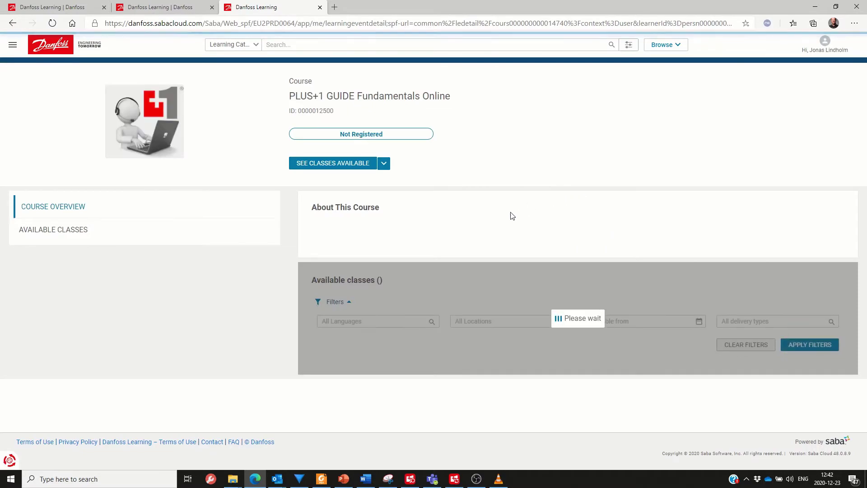
{"action": "scroll", "coordinate": [464, 265], "scroll_direction": "down", "scroll_amount": 3}
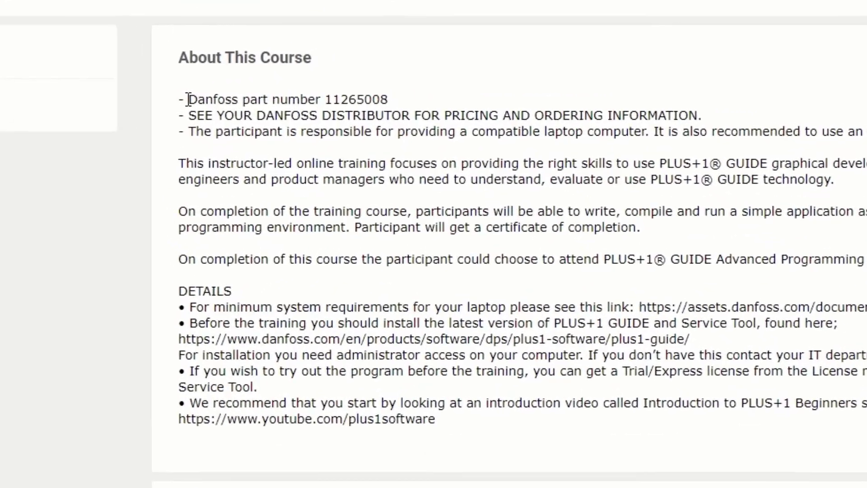
{"action": "left_click_drag", "start_coordinate": [236, 99], "coordinate": [398, 99]}
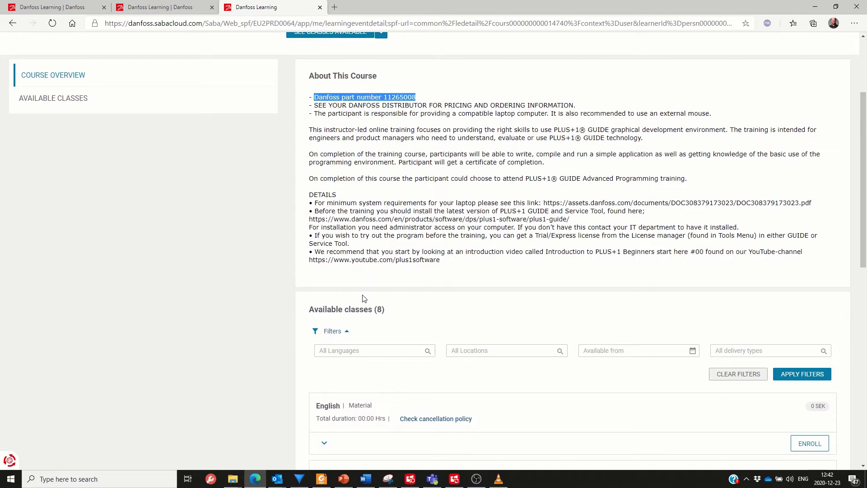
{"action": "scroll", "coordinate": [365, 299], "scroll_direction": "down", "scroll_amount": 2}
{"action": "scroll", "coordinate": [365, 299], "scroll_direction": "down", "scroll_amount": 4}
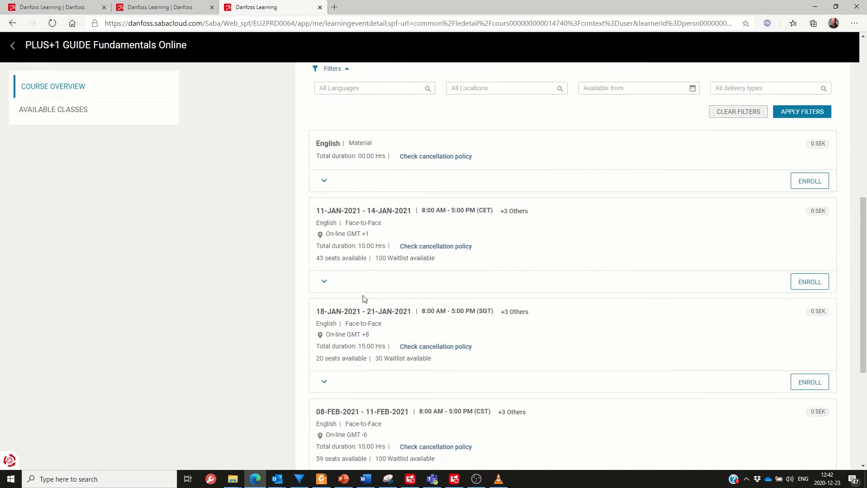
{"action": "scroll", "coordinate": [365, 299], "scroll_direction": "down", "scroll_amount": 2}
{"action": "scroll", "coordinate": [364, 296], "scroll_direction": "down", "scroll_amount": 1}
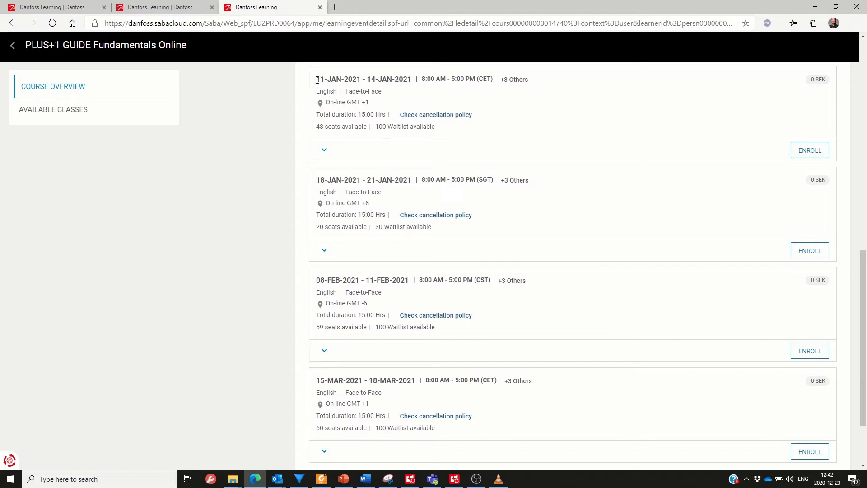
Step: Check the 11-JAN-2021 class date and daily hours, and expand its sessions
{"action": "left_click_drag", "start_coordinate": [317, 79], "coordinate": [360, 80]}
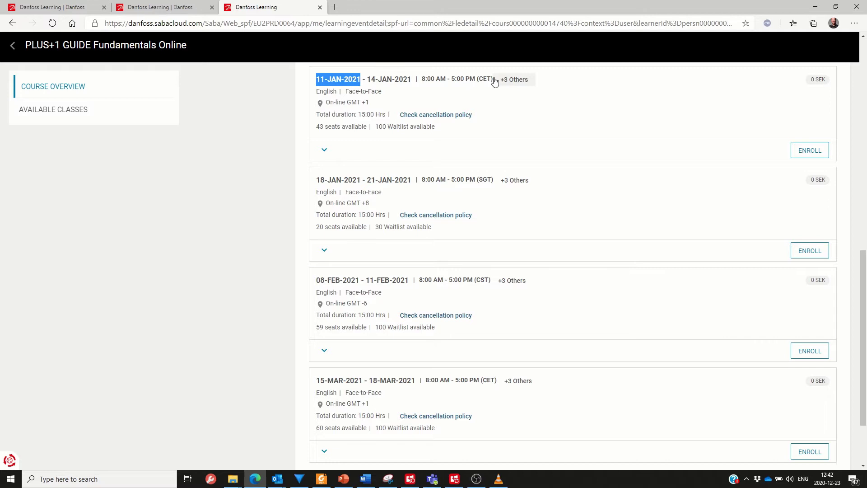
{"action": "left_click_drag", "start_coordinate": [421, 79], "coordinate": [494, 82]}
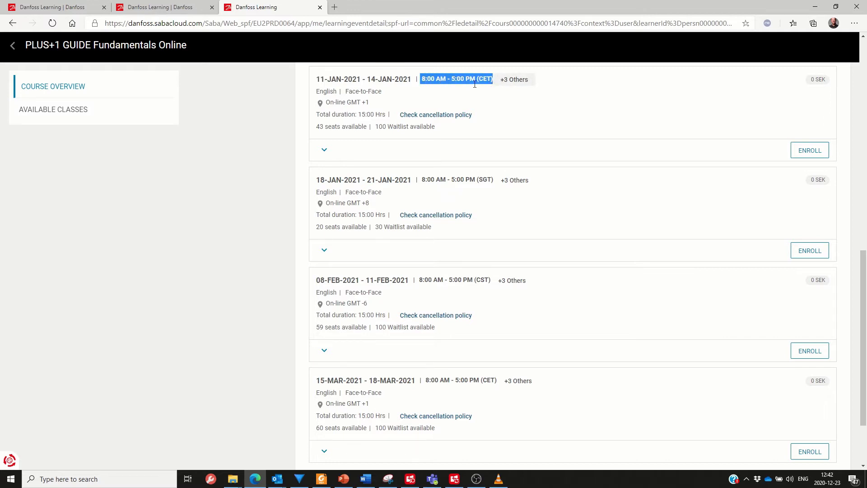
{"action": "left_click", "coordinate": [324, 151]}
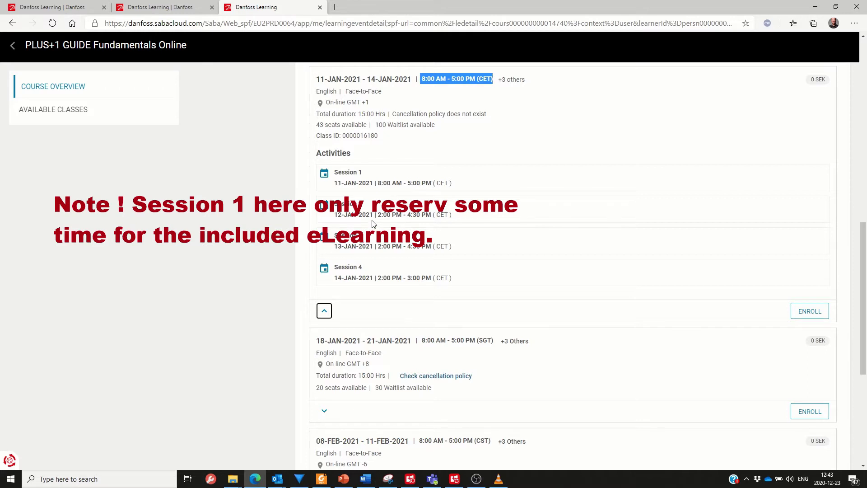
{"action": "triple_click", "coordinate": [330, 206]}
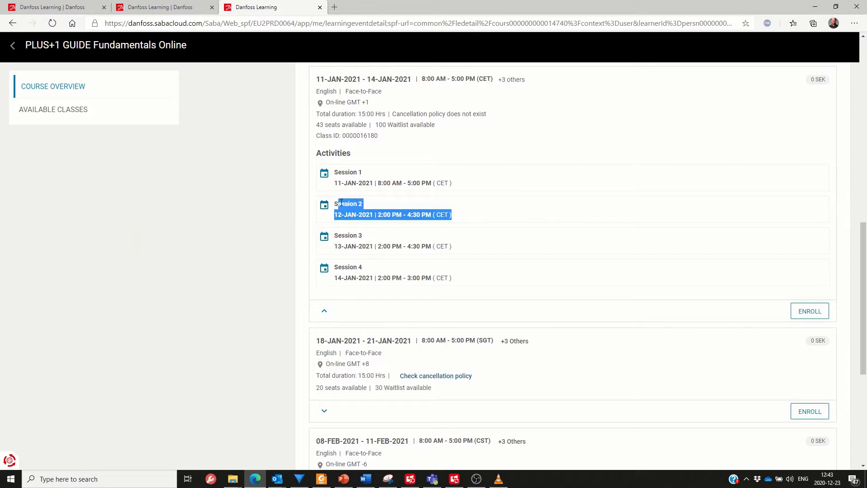
{"action": "left_click", "coordinate": [332, 205]}
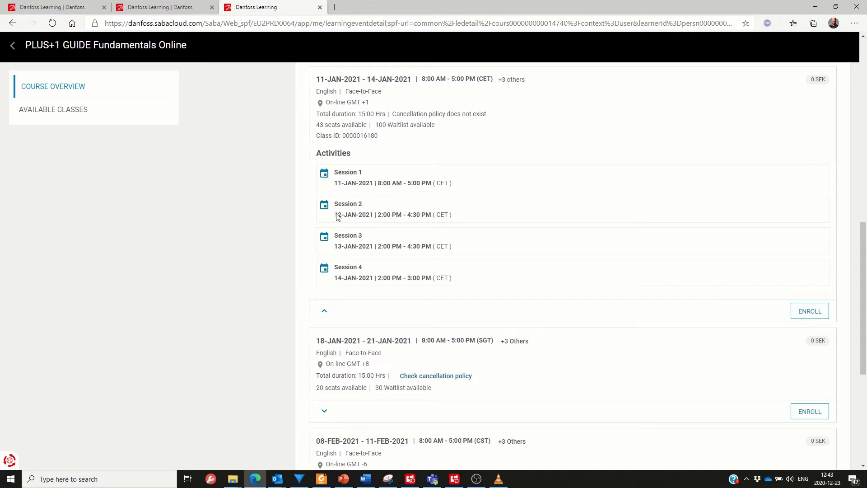
{"action": "scroll", "coordinate": [474, 301], "scroll_direction": "down", "scroll_amount": 1}
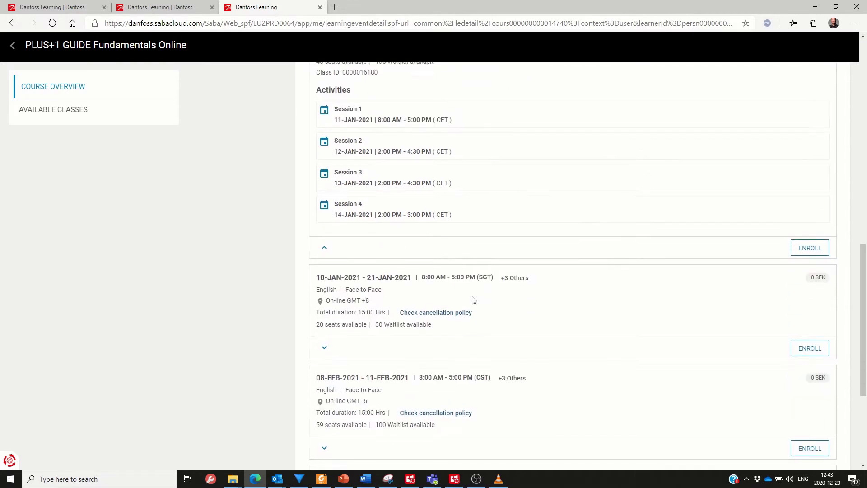
{"action": "scroll", "coordinate": [473, 300], "scroll_direction": "down", "scroll_amount": 1}
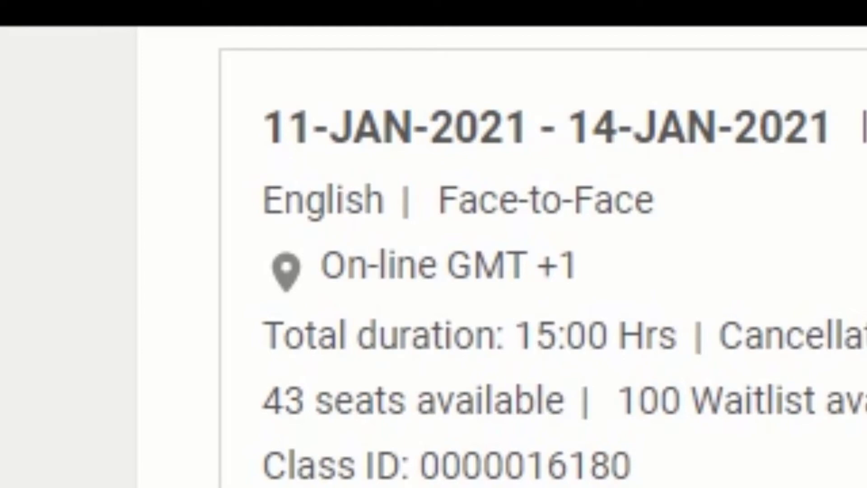
{"action": "scroll", "coordinate": [434, 271], "scroll_direction": "down", "scroll_amount": 5}
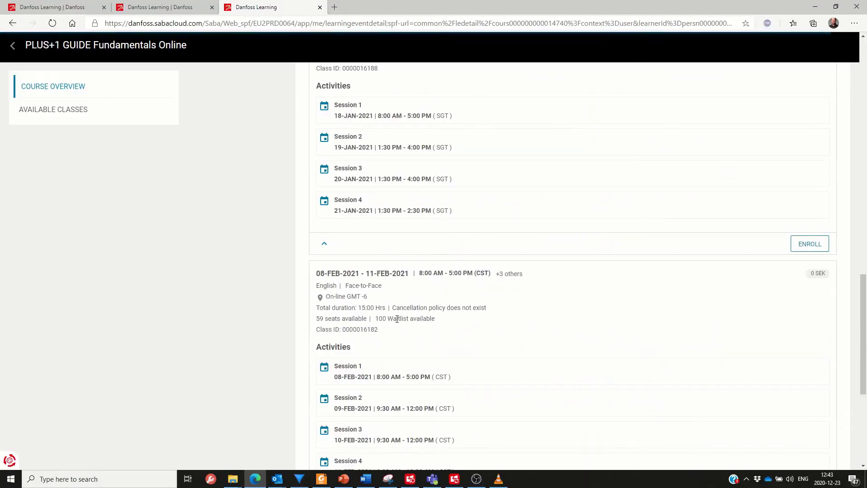
{"action": "scroll", "coordinate": [396, 312], "scroll_direction": "down", "scroll_amount": 2}
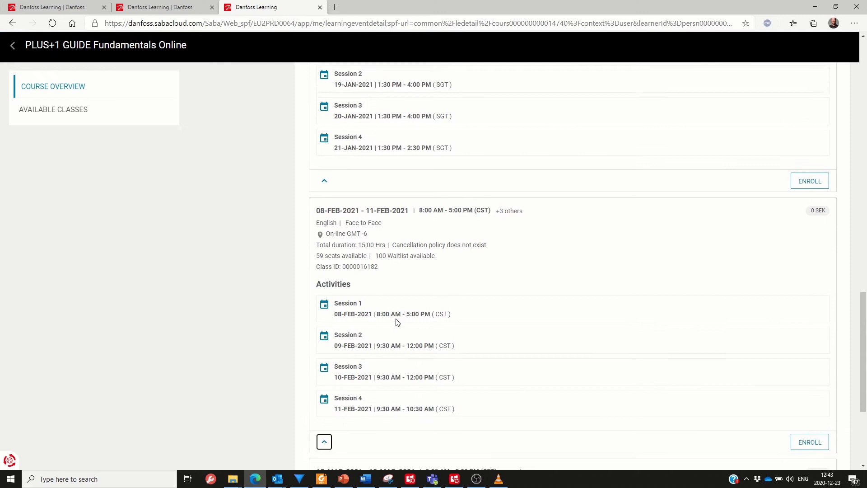
{"action": "scroll", "coordinate": [396, 311], "scroll_direction": "down", "scroll_amount": 2}
{"action": "scroll", "coordinate": [396, 298], "scroll_direction": "down", "scroll_amount": 1}
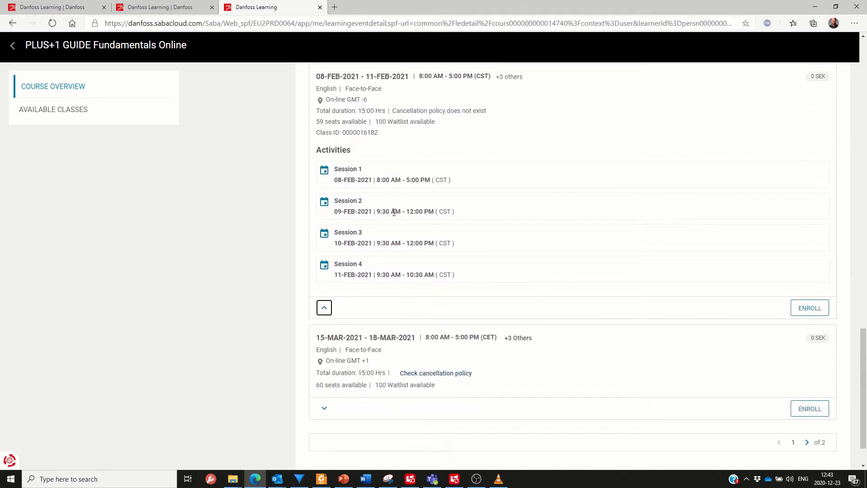
{"action": "left_click_drag", "start_coordinate": [376, 212], "coordinate": [403, 212]}
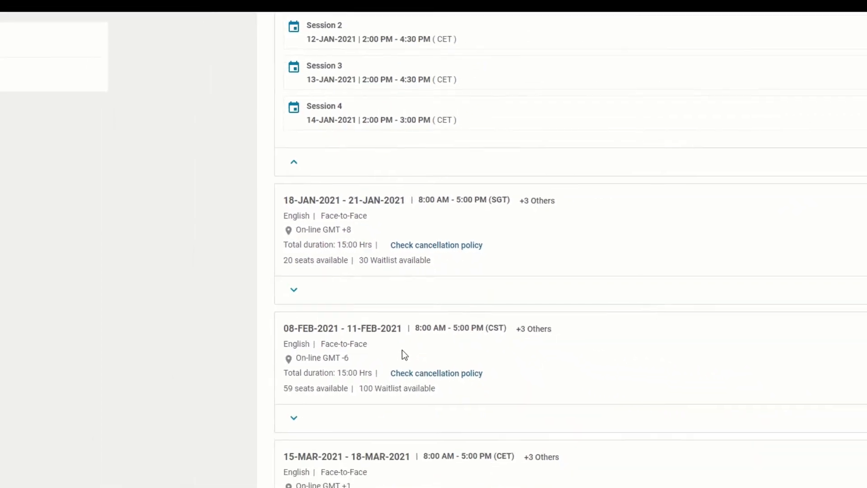
Step: Open the PLUS+1 GUIDE Fundamentals Face to Face classes and scroll to the class list
{"action": "scroll", "coordinate": [410, 329], "scroll_direction": "down", "scroll_amount": 2}
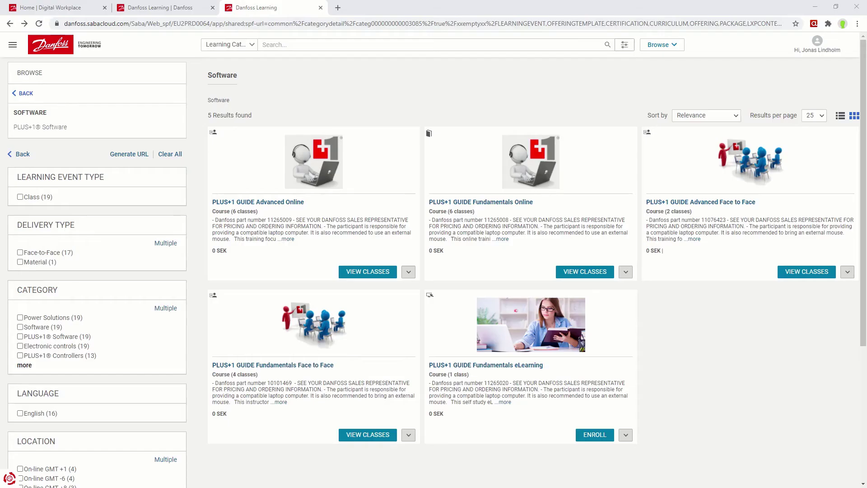
{"action": "left_click", "coordinate": [375, 435]}
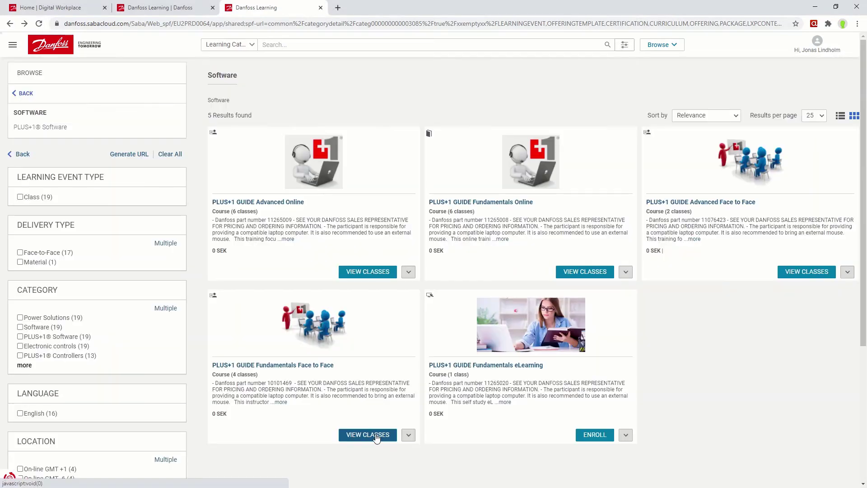
{"action": "scroll", "coordinate": [560, 266], "scroll_direction": "down", "scroll_amount": 3}
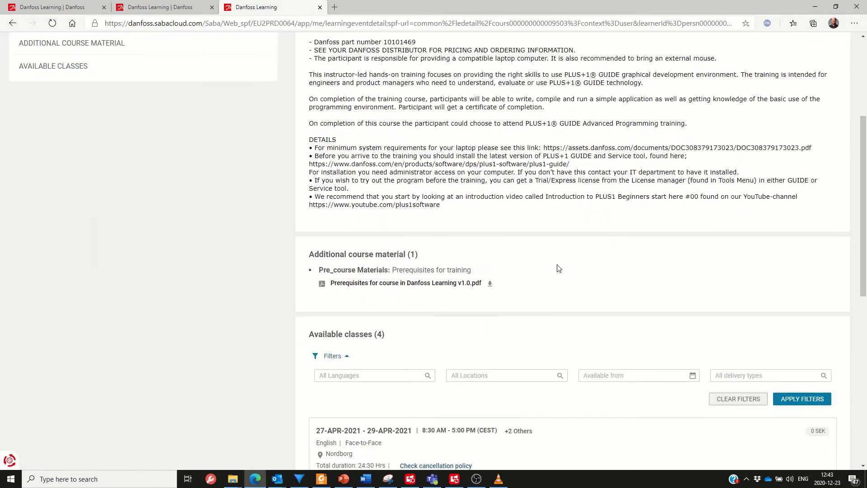
{"action": "scroll", "coordinate": [559, 267], "scroll_direction": "down", "scroll_amount": 4}
{"action": "scroll", "coordinate": [559, 267], "scroll_direction": "down", "scroll_amount": 2}
{"action": "scroll", "coordinate": [559, 267], "scroll_direction": "down", "scroll_amount": 2}
{"action": "scroll", "coordinate": [559, 267], "scroll_direction": "down", "scroll_amount": 1}
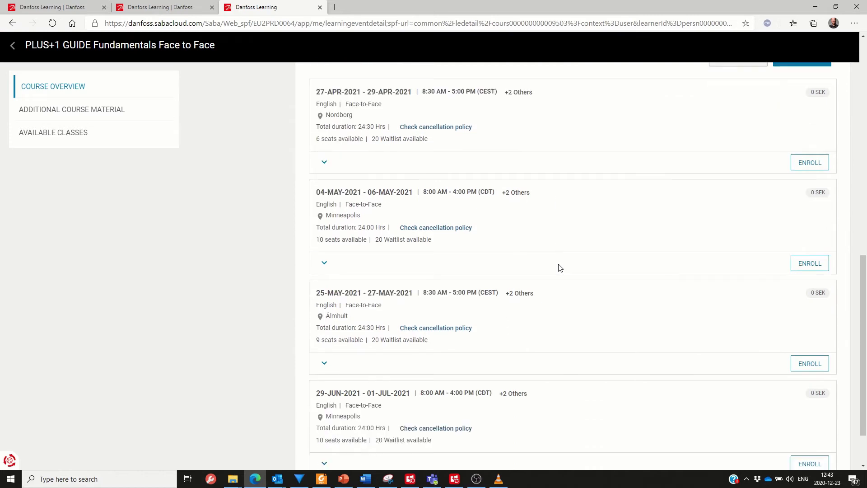
Step: Highlight the Nordborg, Minneapolis and Älmhult class locations
{"action": "left_click_drag", "start_coordinate": [325, 114], "coordinate": [354, 116]}
{"action": "left_click_drag", "start_coordinate": [326, 215], "coordinate": [360, 217]}
{"action": "left_click_drag", "start_coordinate": [325, 316], "coordinate": [354, 318]}
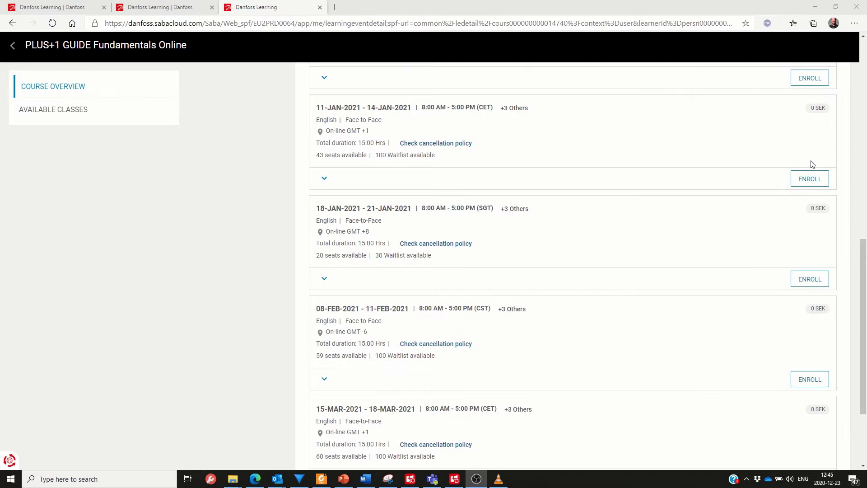
Step: Enroll in the 11-JAN-2021 Fundamentals Online class and close the registration confirmation
{"action": "left_click", "coordinate": [809, 179]}
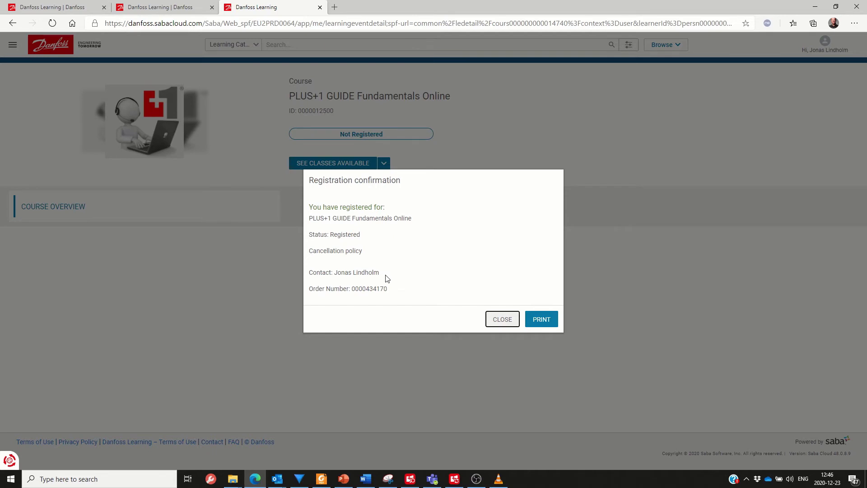
{"action": "left_click", "coordinate": [502, 321]}
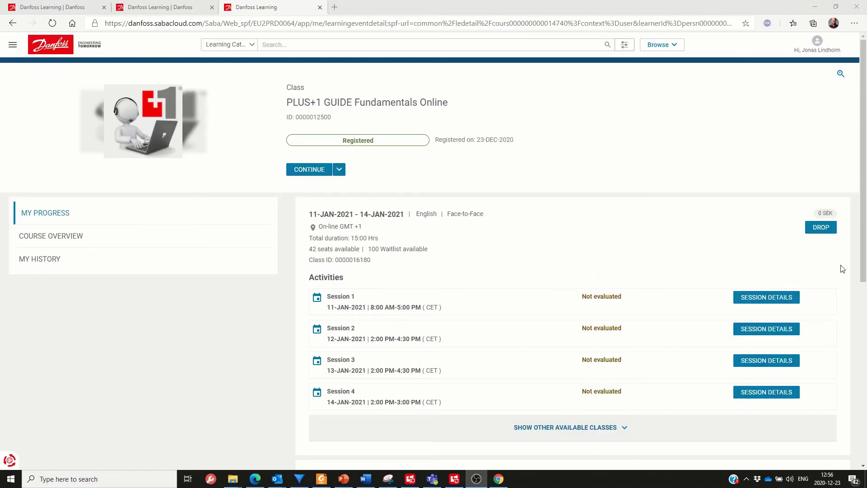
Step: Drop the registered 11-JAN-2021 class and confirm with YES in Cancel This Order
{"action": "left_click", "coordinate": [821, 228]}
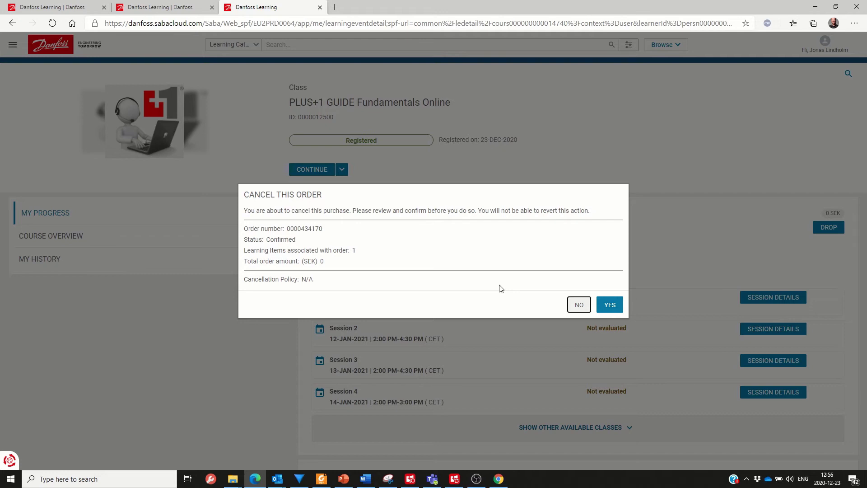
{"action": "left_click", "coordinate": [610, 306]}
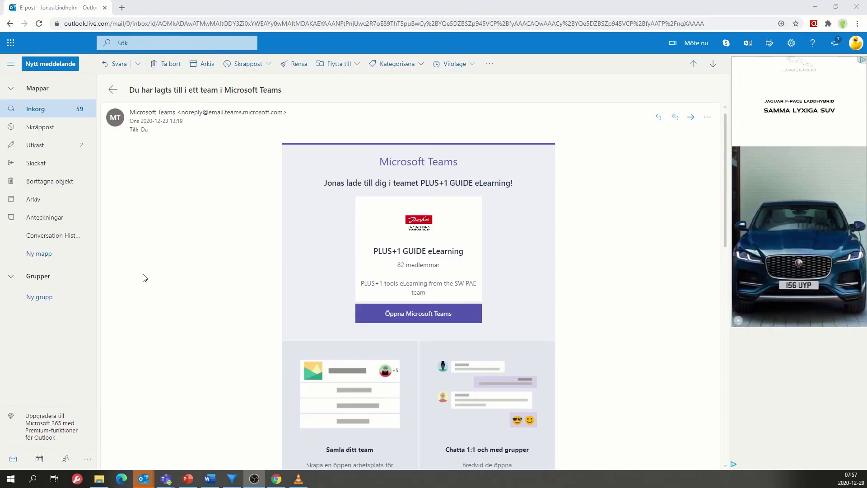
Step: Follow the email's 'Öppna Microsoft Teams' link and continue with the Teams web app instead of desktop
{"action": "left_click", "coordinate": [417, 316]}
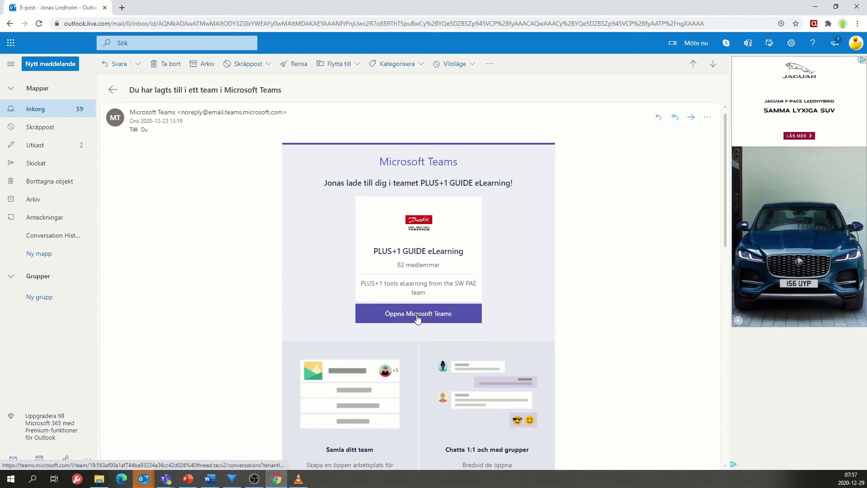
{"action": "left_click", "coordinate": [538, 100]}
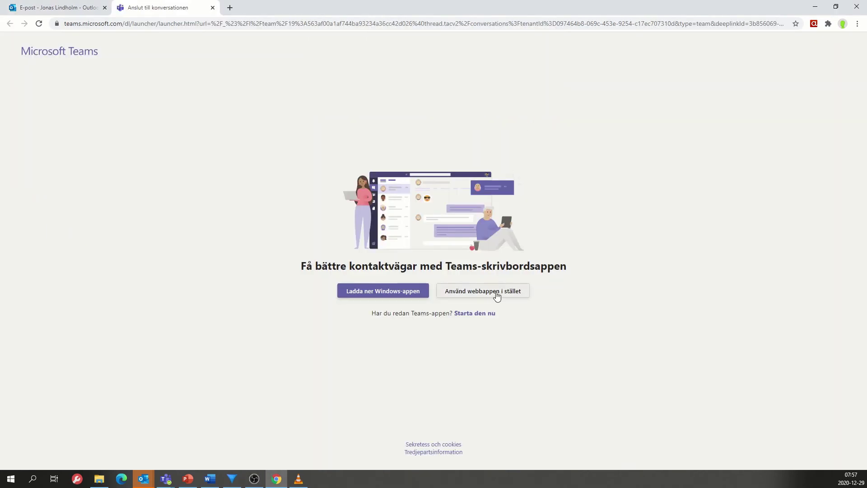
{"action": "left_click", "coordinate": [497, 294]}
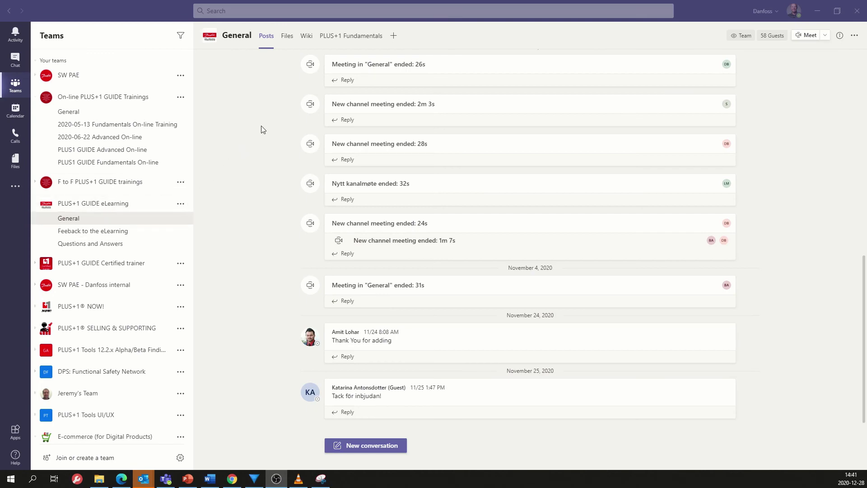
Step: Show the PLUS+1 Fundamentals tab in General, then open it as a SharePoint site in the browser
{"action": "left_click", "coordinate": [353, 36]}
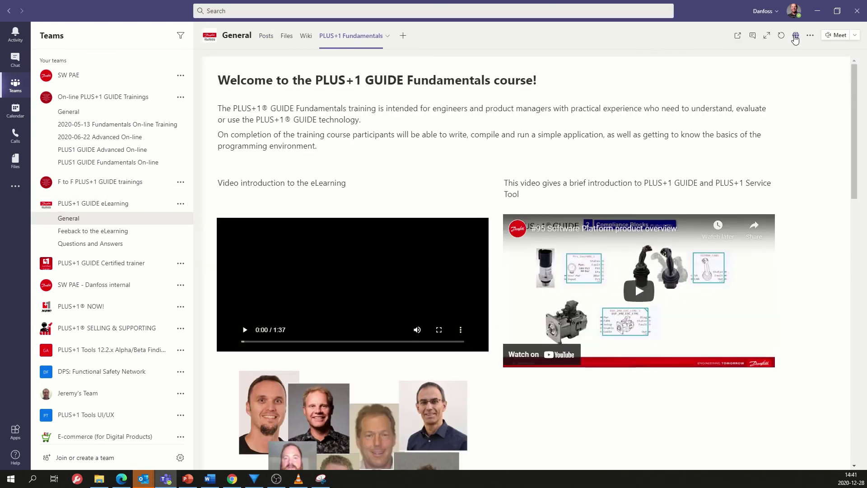
{"action": "left_click", "coordinate": [795, 36]}
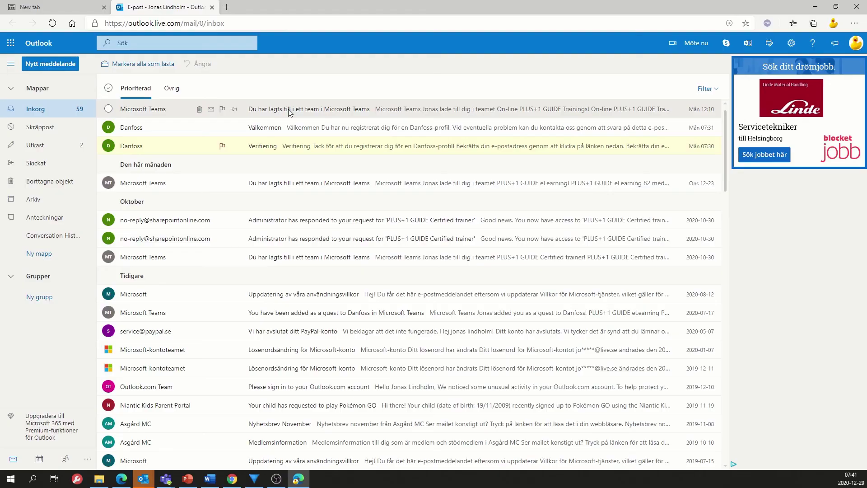
Step: Open the On-line PLUS+1 GUIDE Trainings invite in Teams web, entering the account e-mail and the texted verification code
{"action": "left_click", "coordinate": [185, 130]}
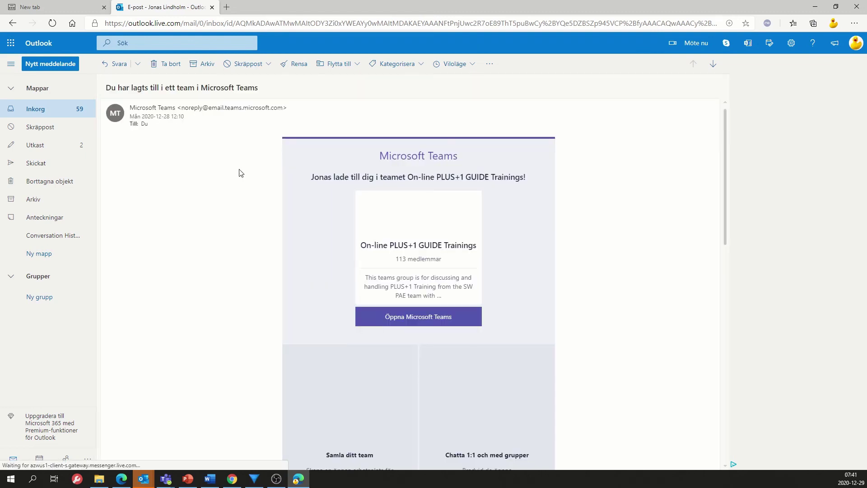
{"action": "left_click", "coordinate": [408, 328]}
{"action": "left_click", "coordinate": [529, 92]}
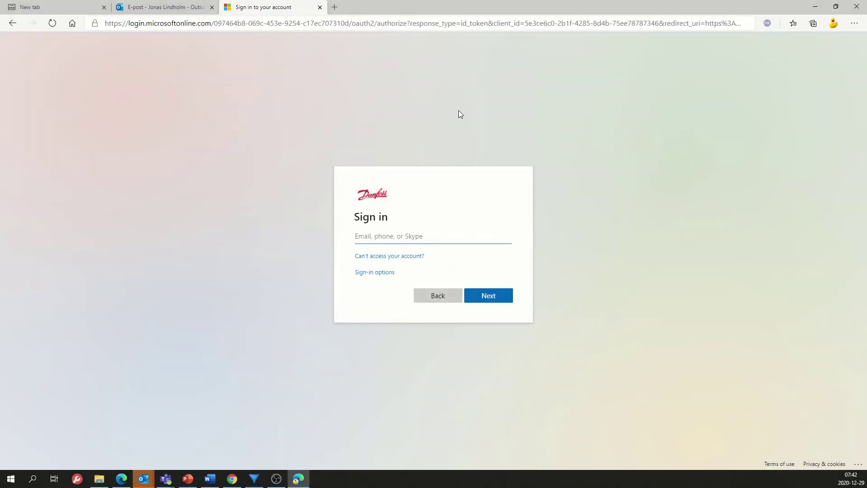
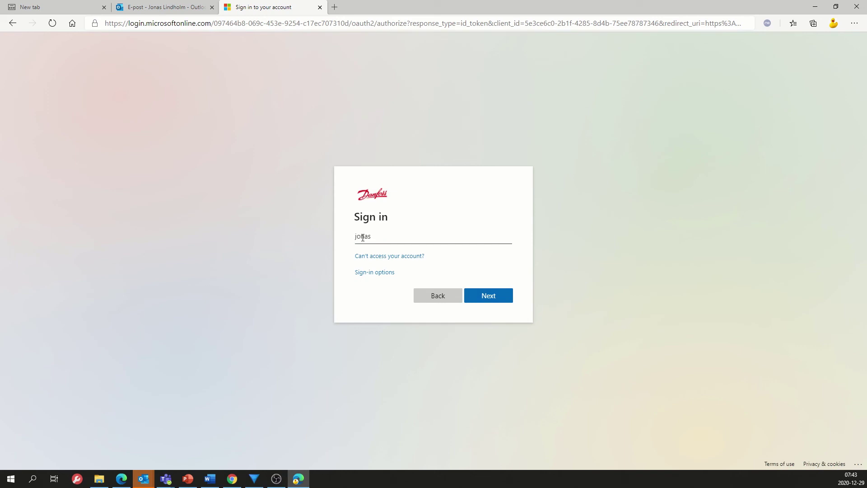
{"action": "left_click", "coordinate": [495, 296]}
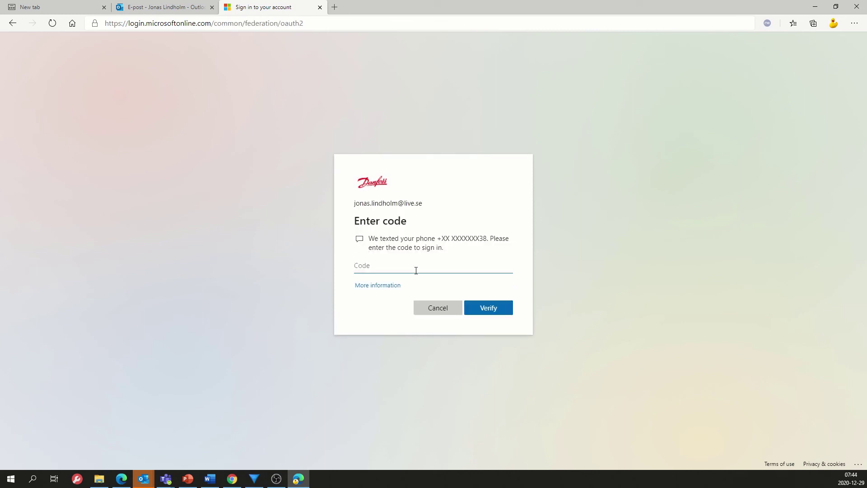
Step: Complete verification and show the Files tab of the PLUS1 GUIDE Fundamentals On-line channel
{"action": "left_click", "coordinate": [504, 309]}
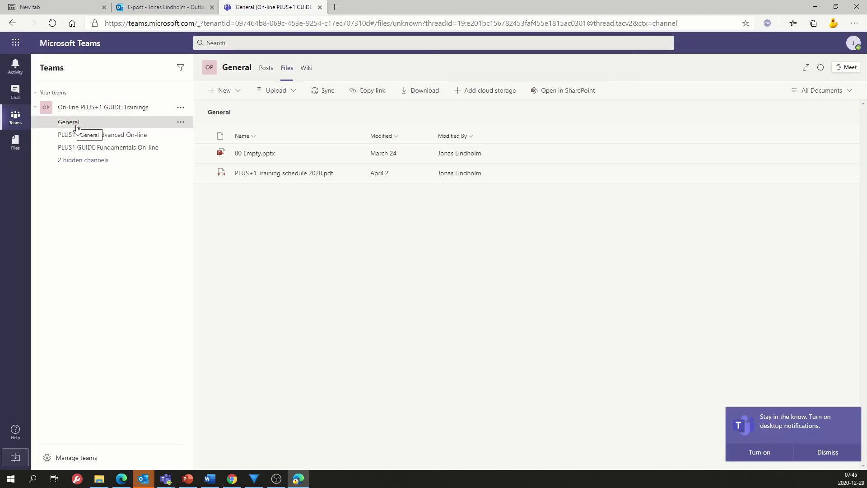
{"action": "left_click", "coordinate": [81, 147]}
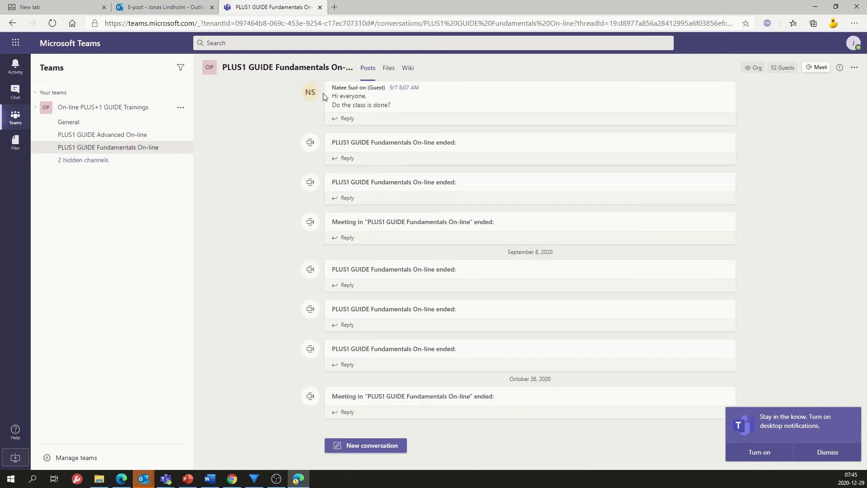
{"action": "left_click", "coordinate": [388, 69]}
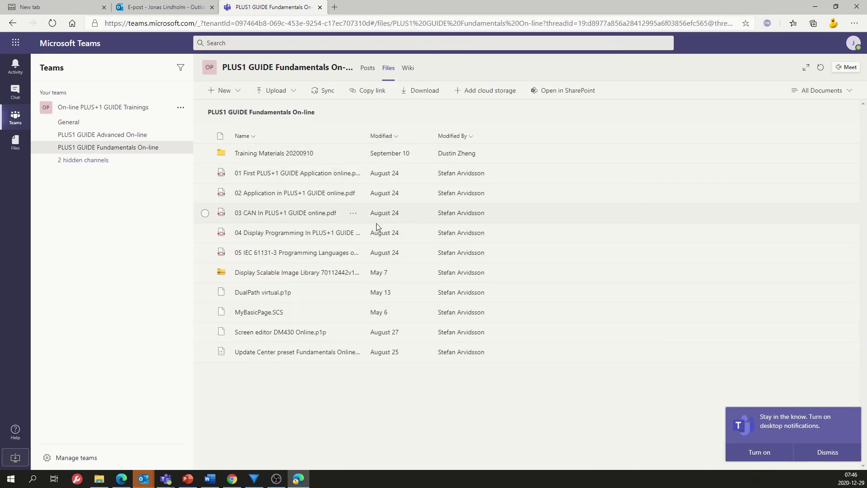